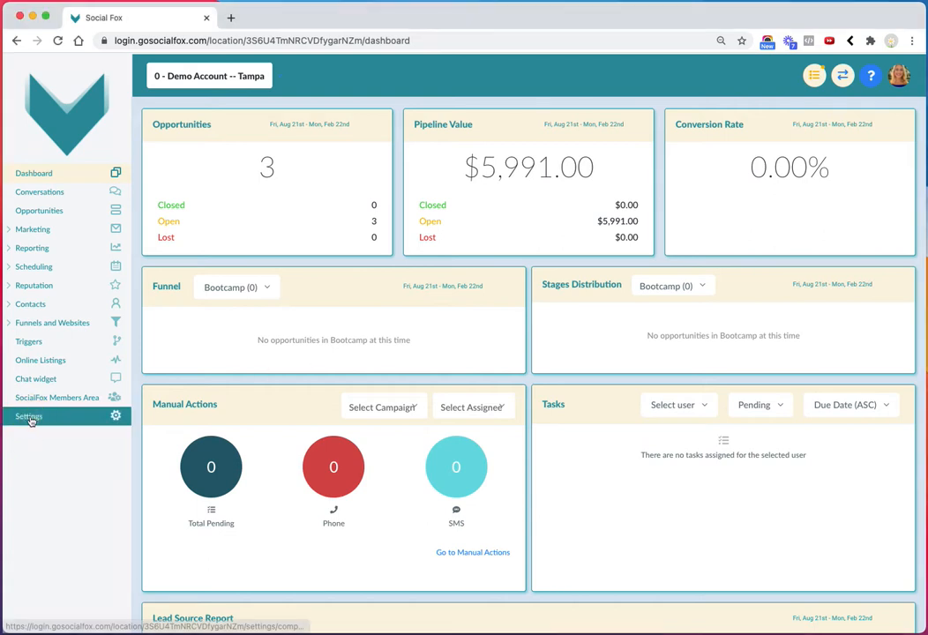
Open the company settings and examine the company name and company email fields
{"action": "left_click", "coordinate": [29, 416]}
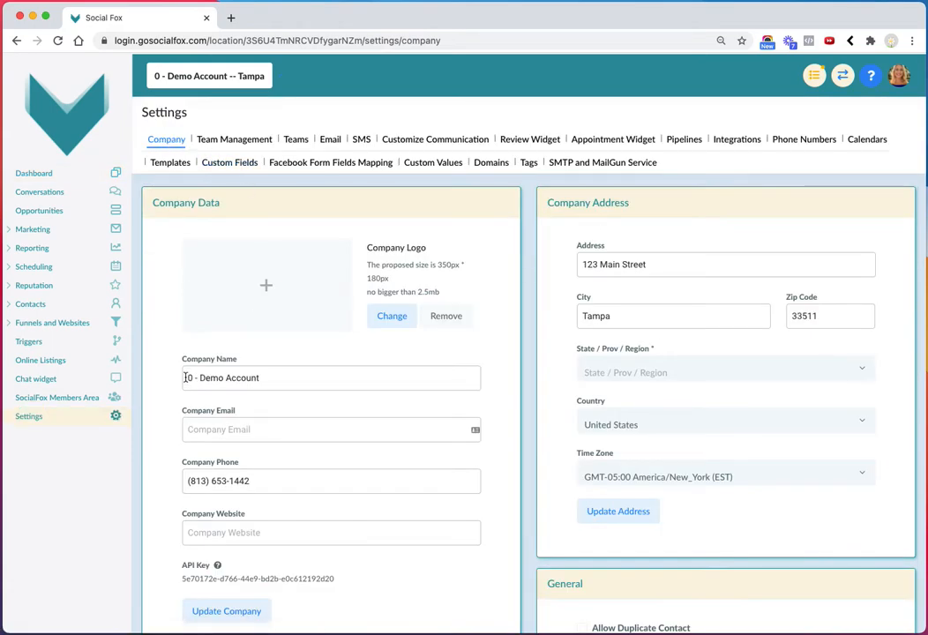
{"action": "left_click_drag", "start_coordinate": [188, 377], "coordinate": [259, 377]}
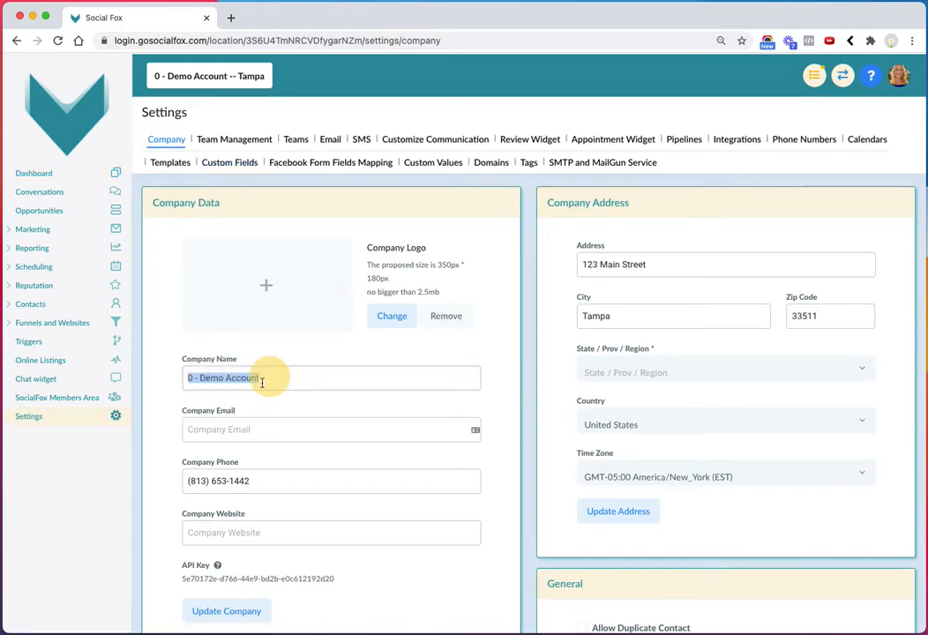
{"action": "left_click", "coordinate": [188, 429]}
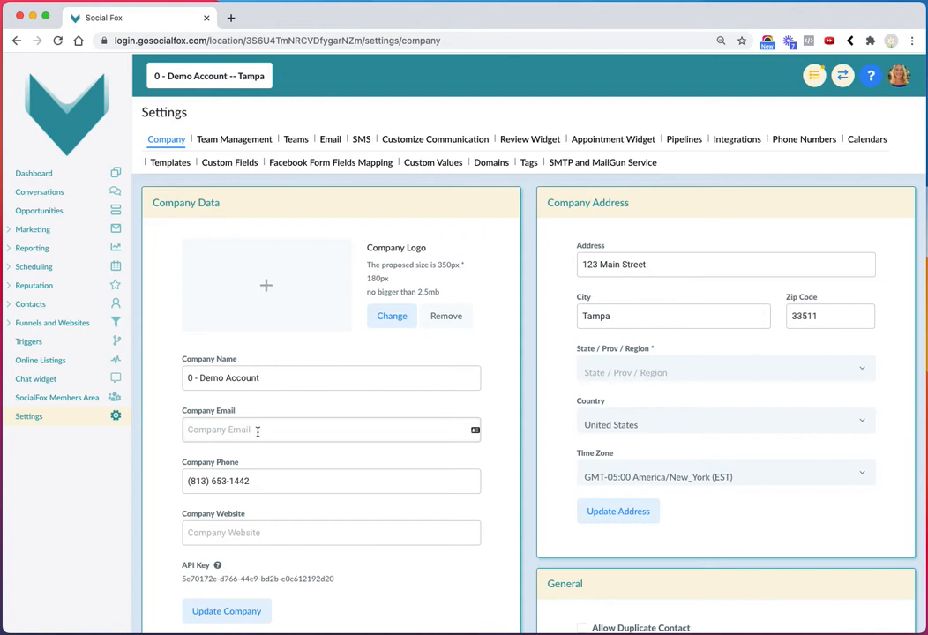
Open the Test marketing campaign and examine its Email 1 message and the event types that can be added
{"action": "left_click", "coordinate": [26, 232]}
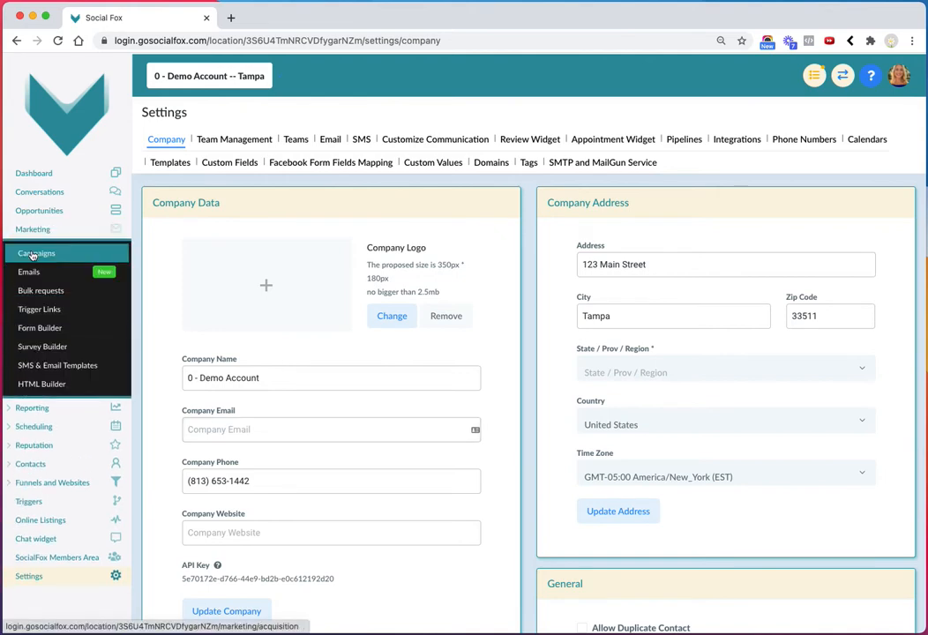
{"action": "left_click", "coordinate": [32, 255]}
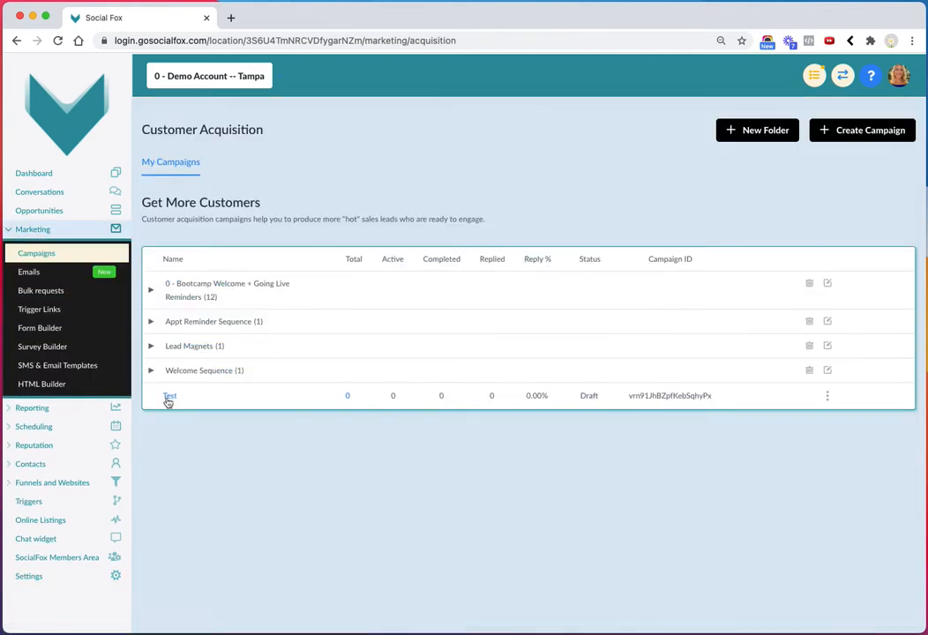
{"action": "left_click", "coordinate": [168, 397]}
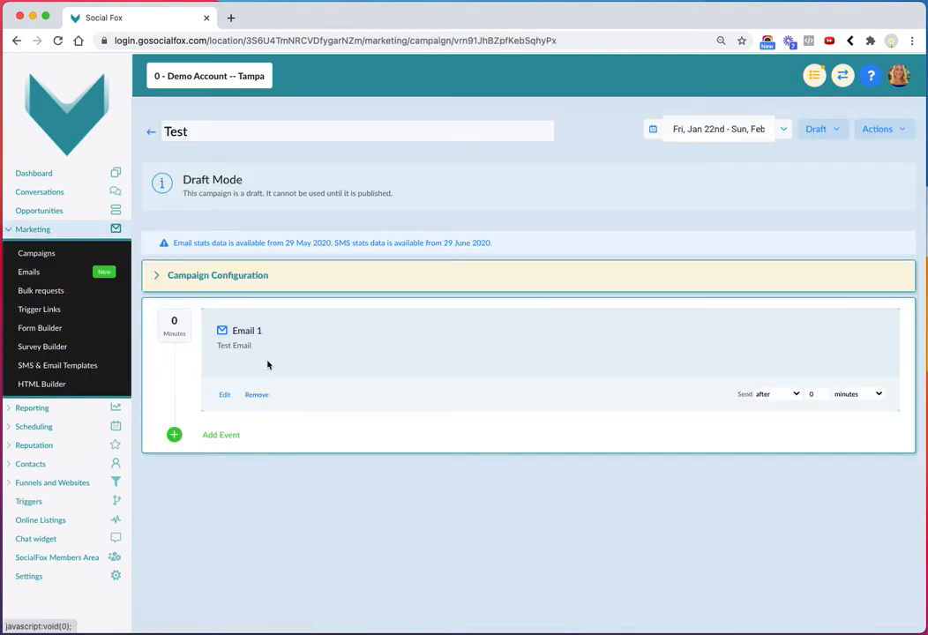
{"action": "left_click", "coordinate": [225, 395]}
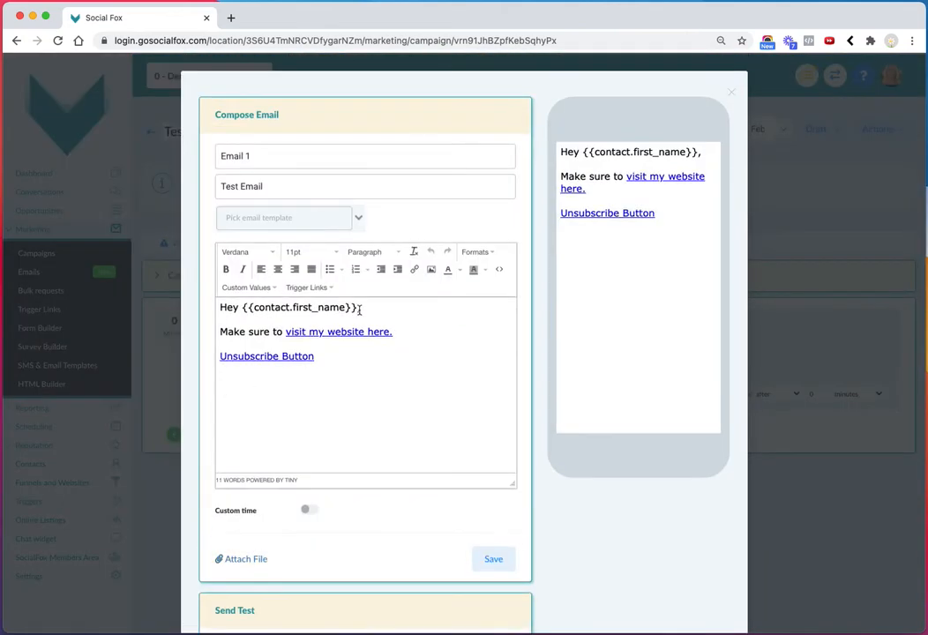
{"action": "left_click", "coordinate": [731, 91]}
{"action": "left_click", "coordinate": [221, 436]}
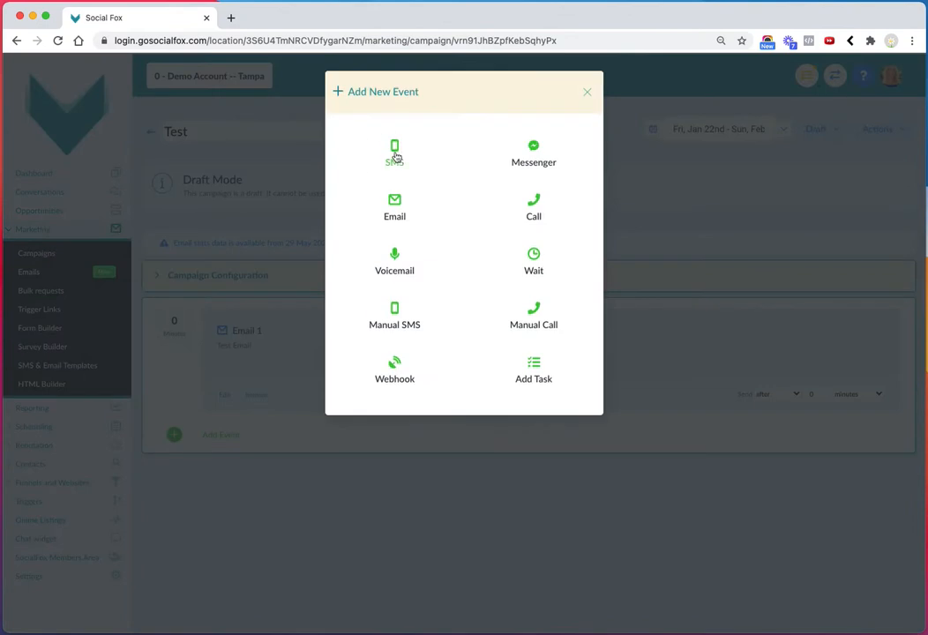
{"action": "left_click", "coordinate": [587, 92]}
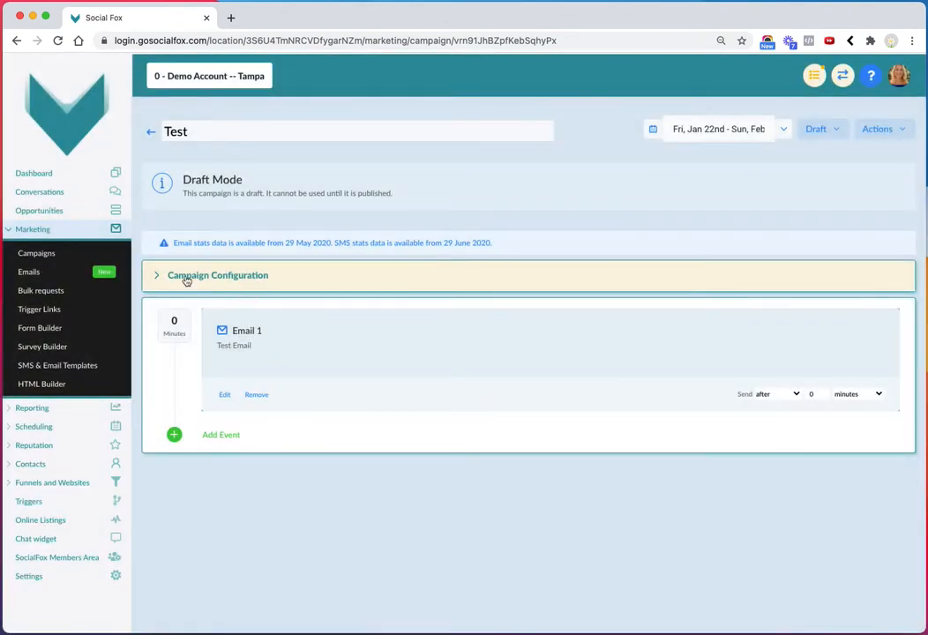
Expand the Test campaign's configuration and examine its From name and From email fields
{"action": "left_click", "coordinate": [255, 281]}
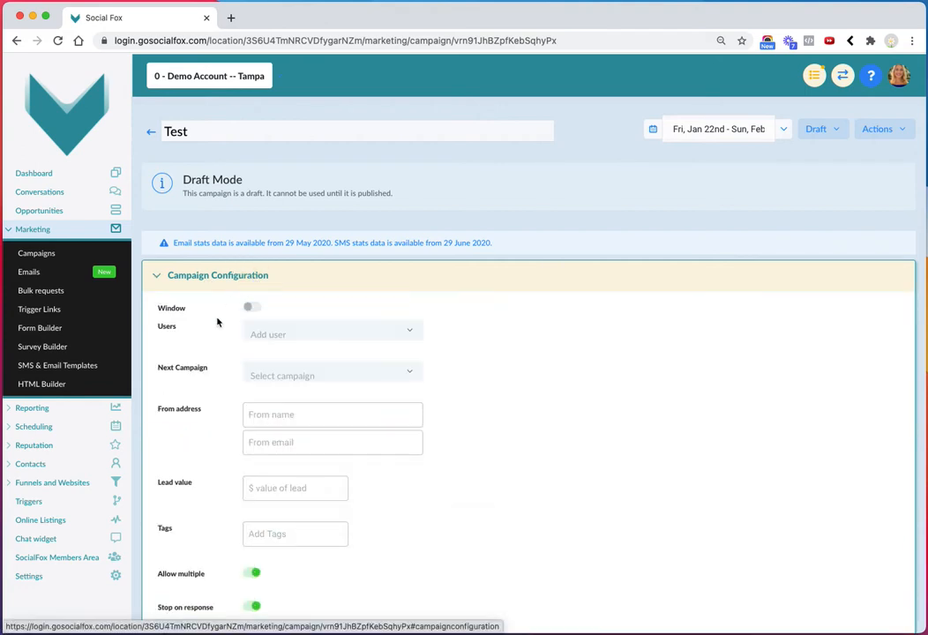
{"action": "scroll", "coordinate": [221, 357], "scroll_direction": "down", "scroll_amount": 2}
{"action": "left_click", "coordinate": [254, 345]}
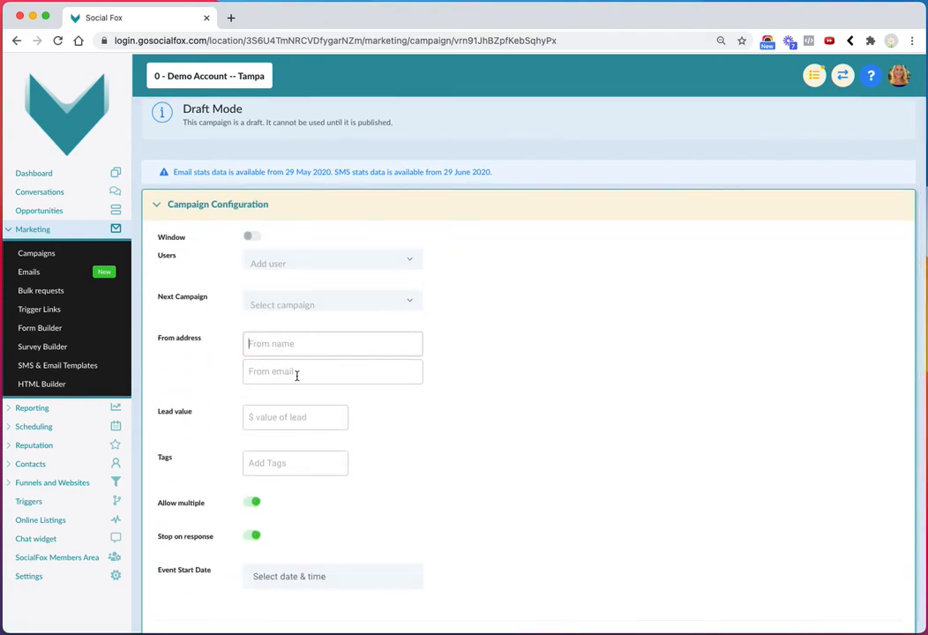
Check the company name and email in the company settings, and the default provider in the SMTP and MailGun service settings
{"action": "left_click", "coordinate": [35, 578]}
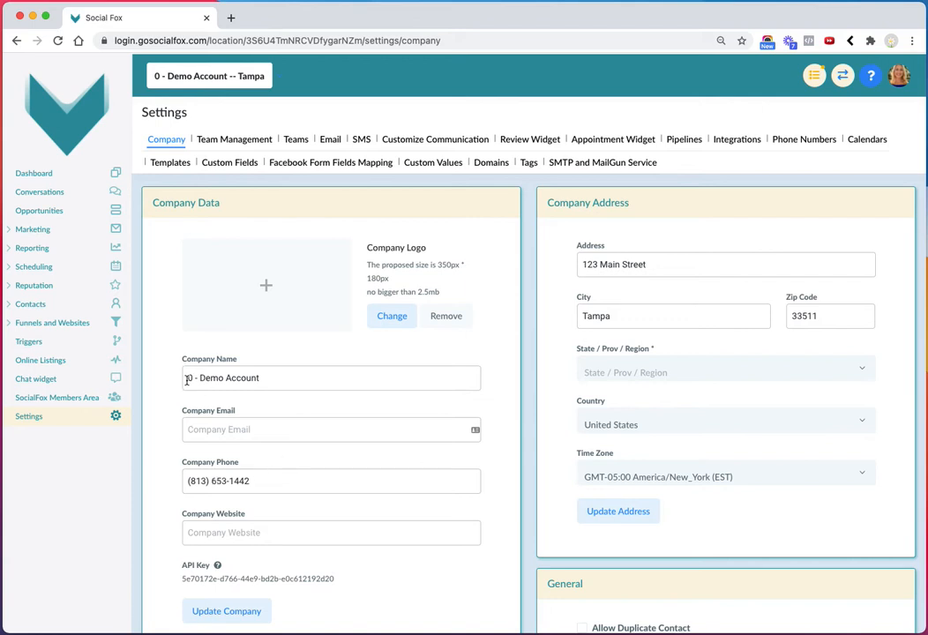
{"action": "left_click_drag", "start_coordinate": [186, 380], "coordinate": [256, 377]}
{"action": "left_click", "coordinate": [192, 431]}
{"action": "left_click_drag", "start_coordinate": [187, 380], "coordinate": [262, 379]}
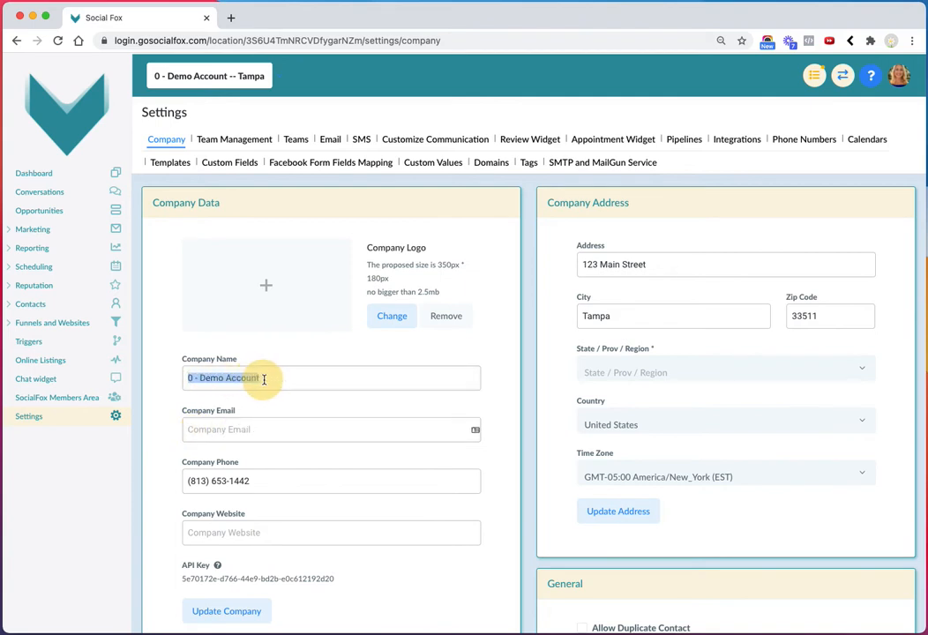
{"action": "left_click", "coordinate": [206, 433]}
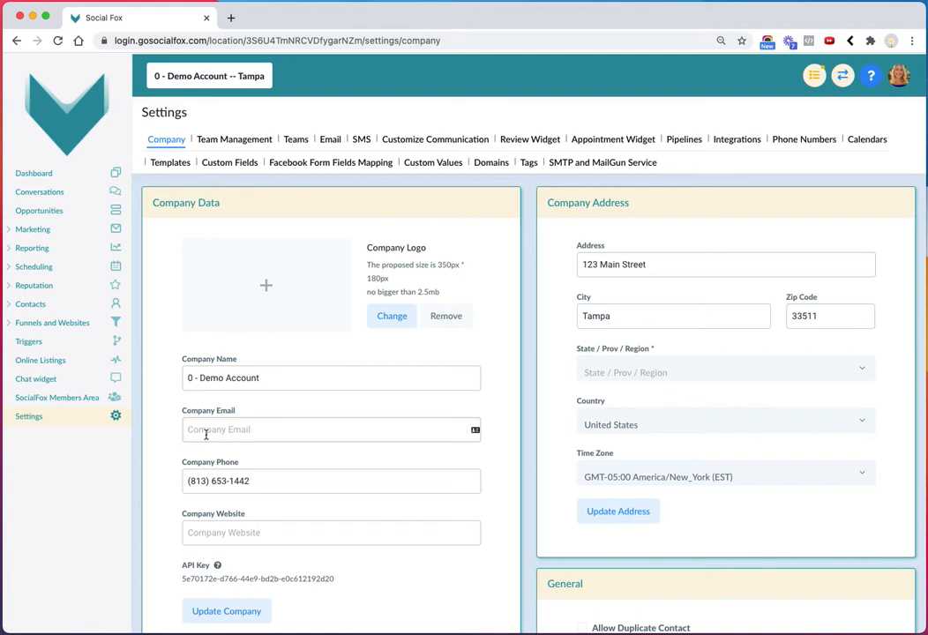
{"action": "left_click", "coordinate": [582, 166]}
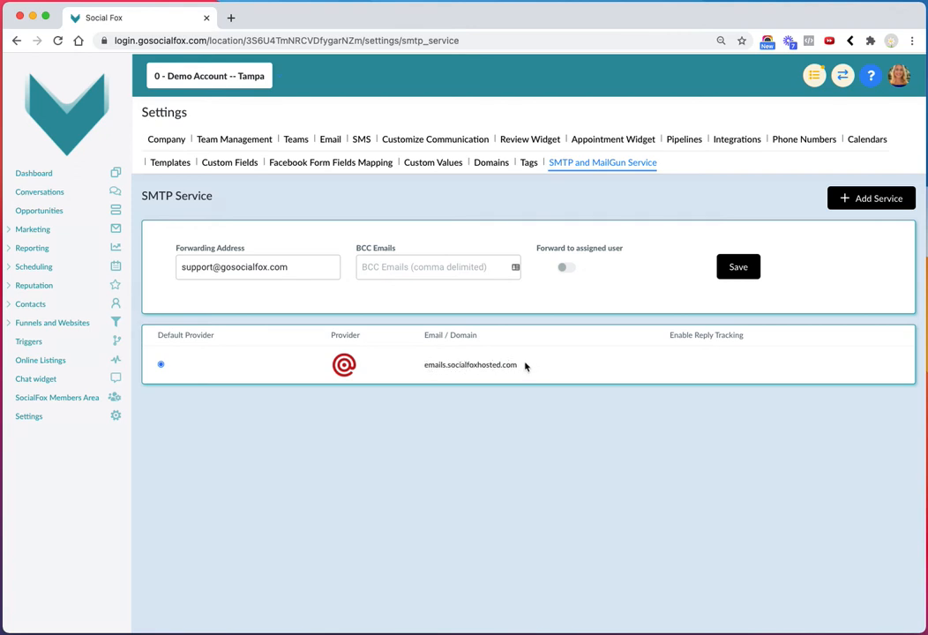
Return to the Test campaign's configuration and check the sender name and sender email entries under From address
{"action": "left_click", "coordinate": [16, 229]}
{"action": "left_click", "coordinate": [27, 255]}
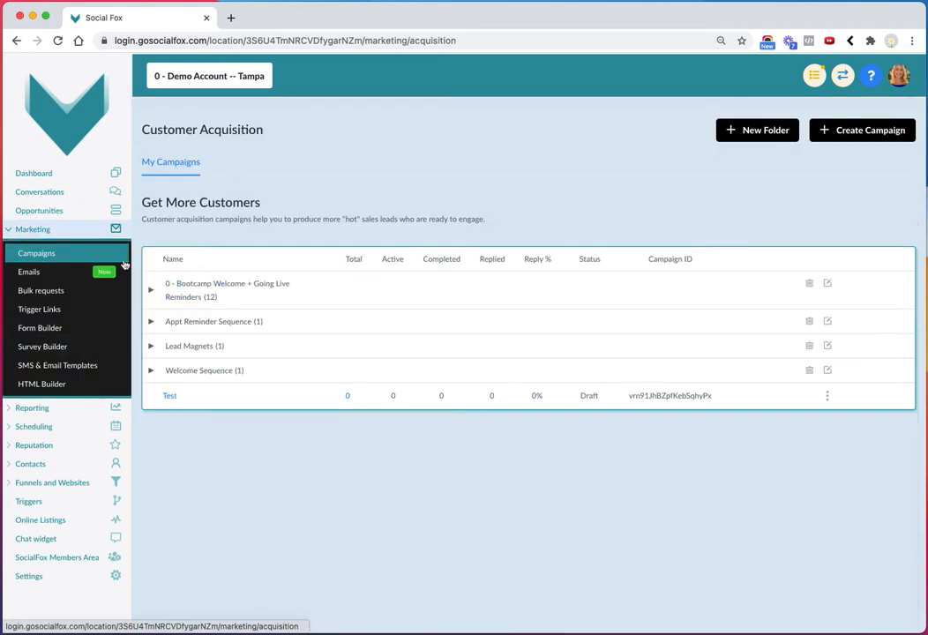
{"action": "left_click", "coordinate": [169, 394]}
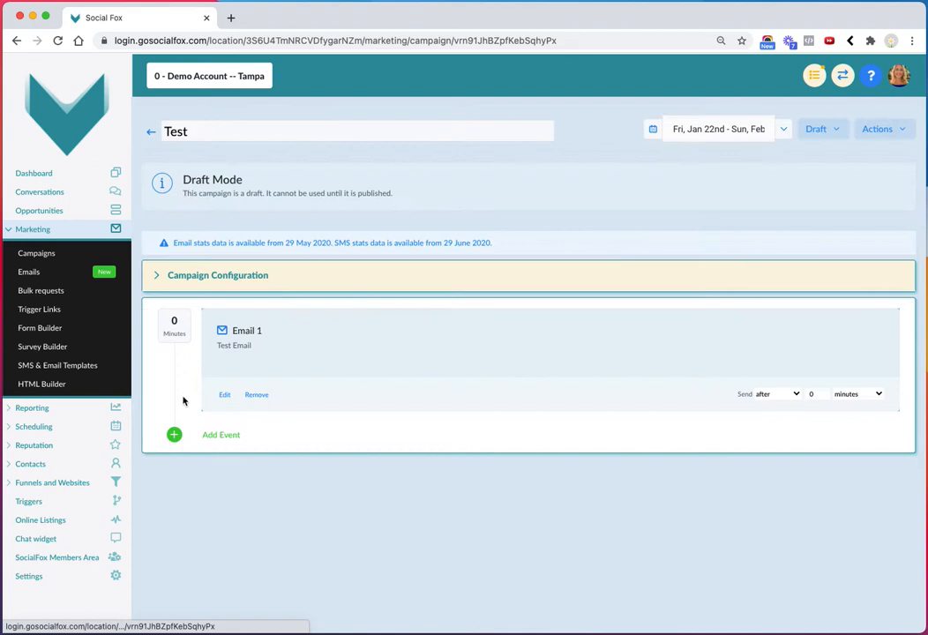
{"action": "left_click", "coordinate": [218, 275]}
{"action": "left_click", "coordinate": [272, 416]}
{"action": "left_click", "coordinate": [263, 444]}
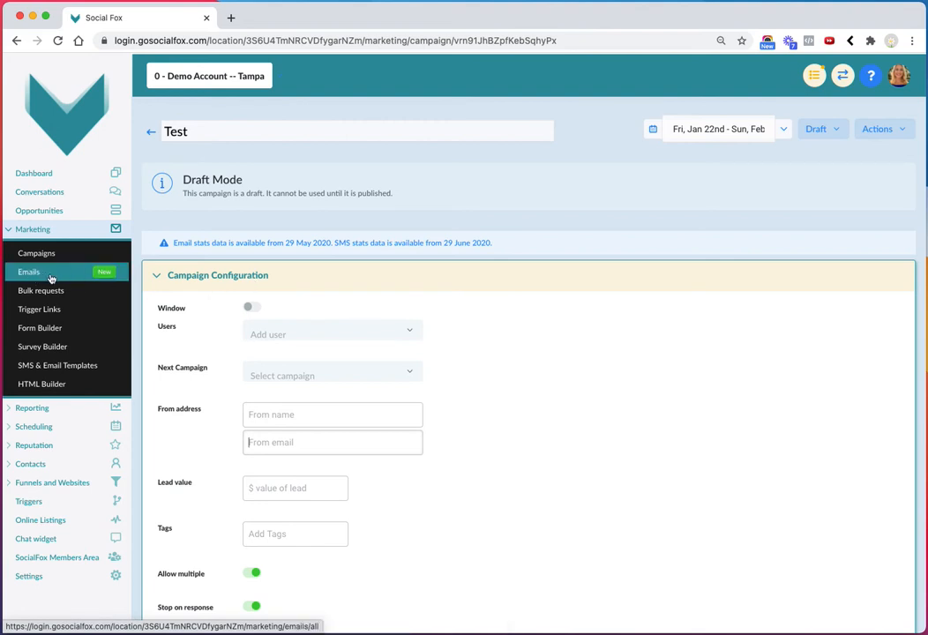
Try assigning the team member as a user in the Test campaign's configuration
{"action": "left_click", "coordinate": [276, 334]}
{"action": "left_click", "coordinate": [272, 381]}
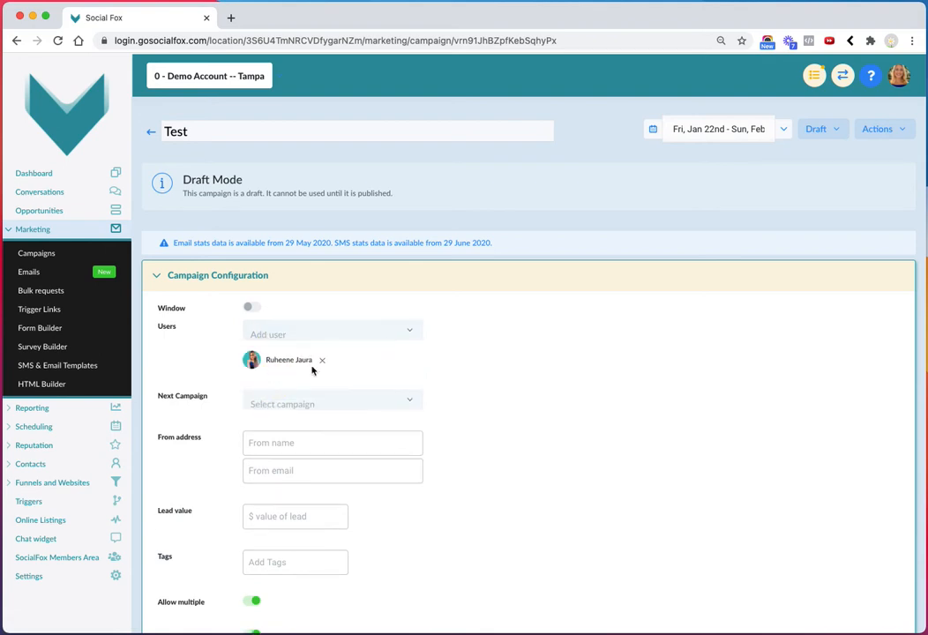
{"action": "scroll", "coordinate": [217, 371], "scroll_direction": "down", "scroll_amount": 2}
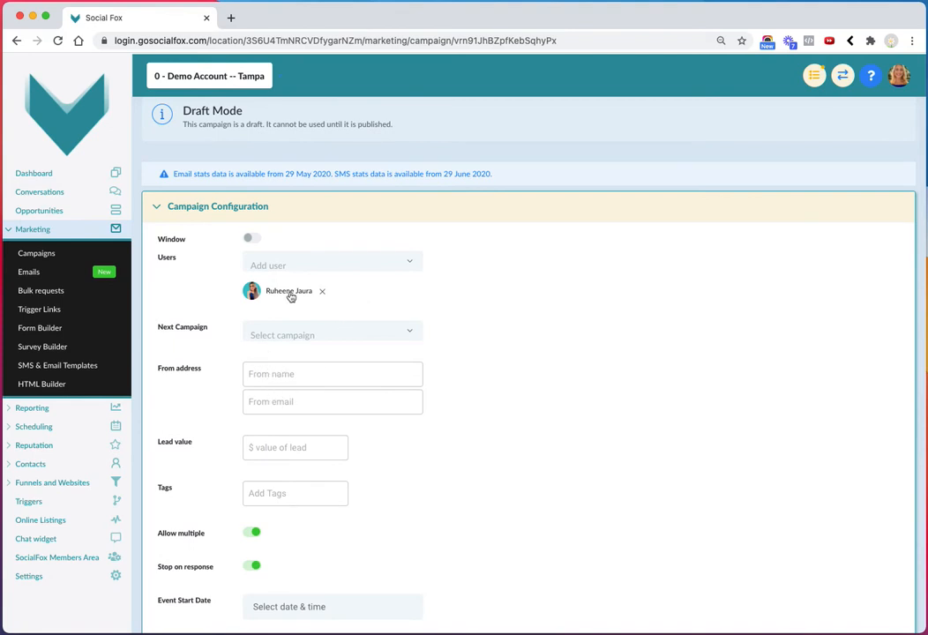
Open the Team Management settings and review the employee's name and email
{"action": "left_click", "coordinate": [38, 581]}
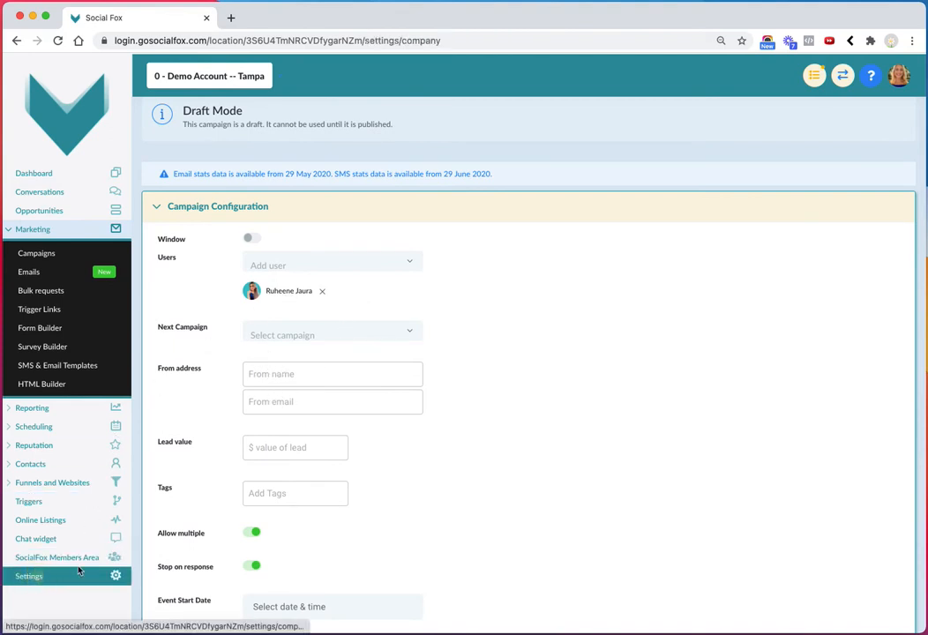
{"action": "left_click", "coordinate": [234, 140]}
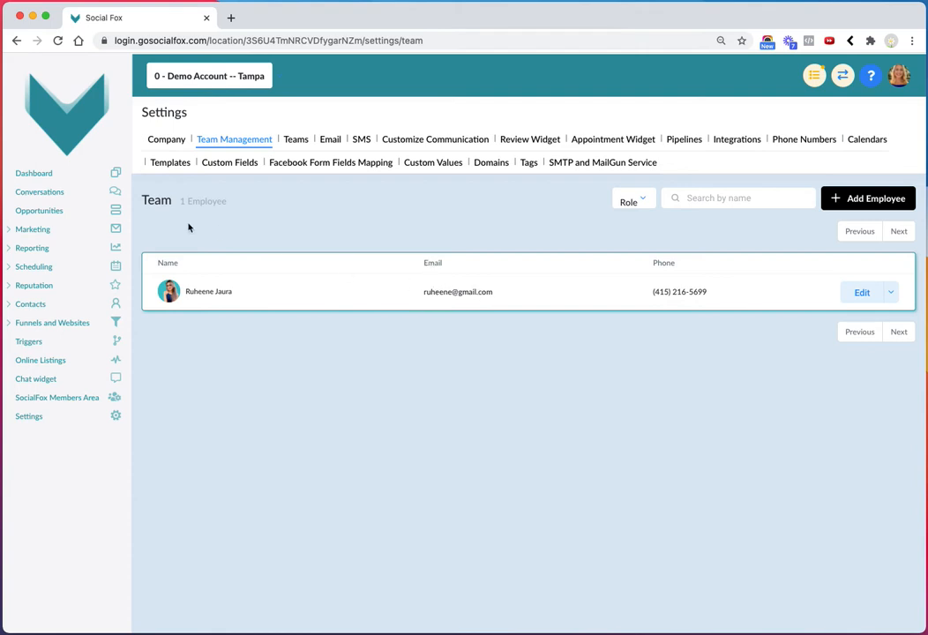
Reopen the Test campaign's configuration, assign the team member as a user, and remove that user again
{"action": "left_click", "coordinate": [35, 229]}
{"action": "left_click", "coordinate": [39, 252]}
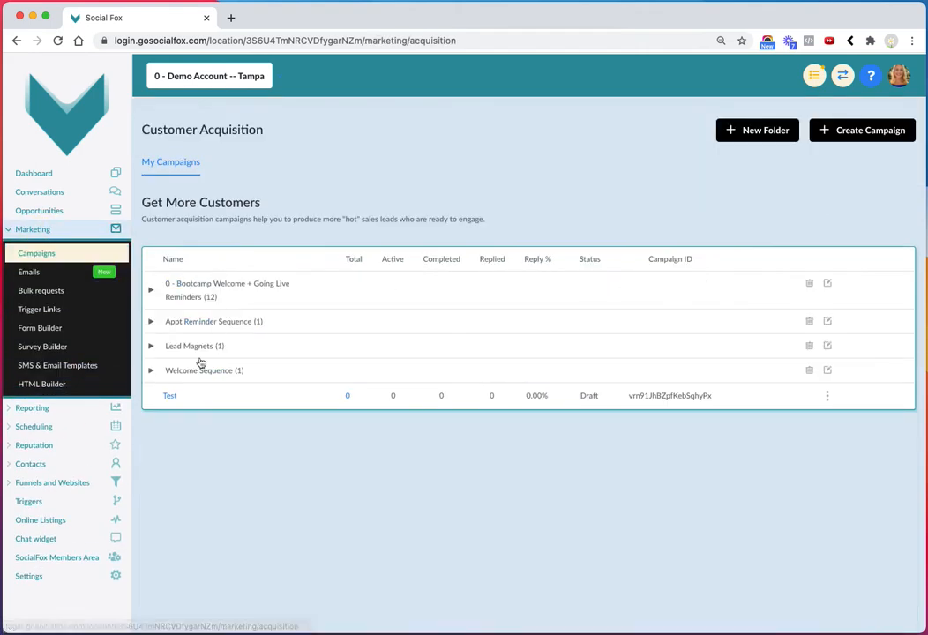
{"action": "left_click", "coordinate": [168, 396]}
{"action": "left_click", "coordinate": [203, 274]}
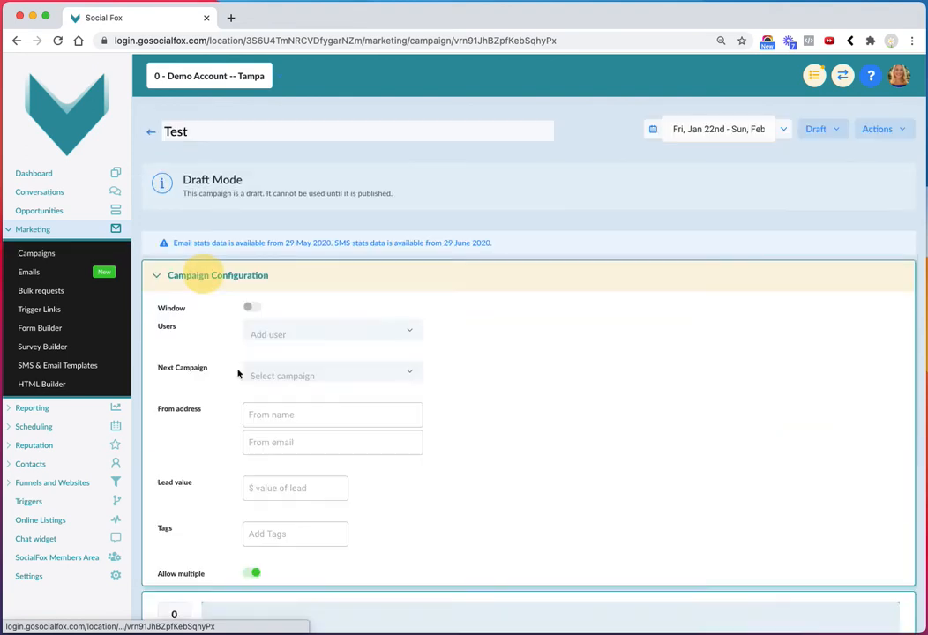
{"action": "left_click", "coordinate": [284, 333]}
{"action": "left_click", "coordinate": [269, 384]}
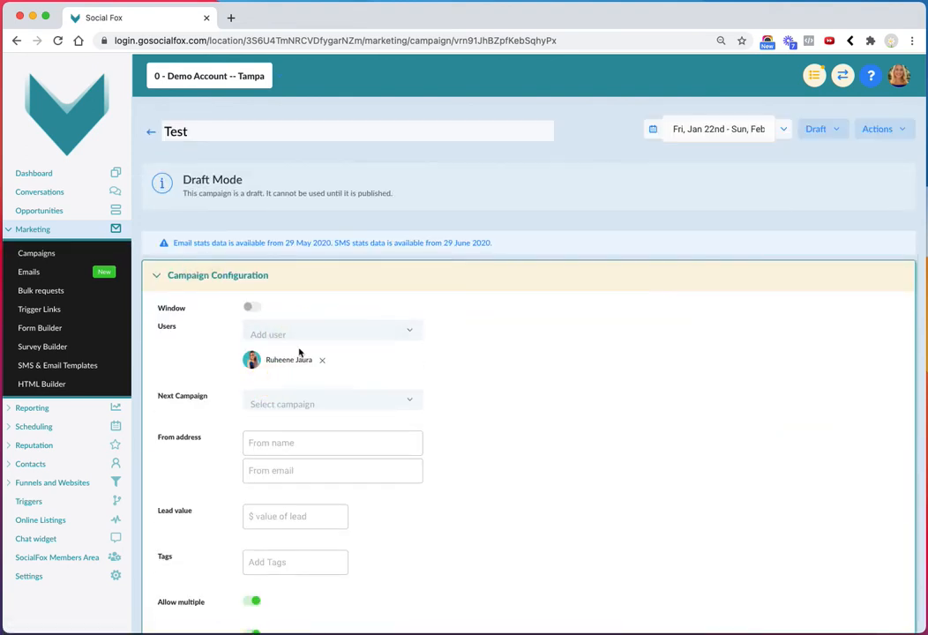
{"action": "scroll", "coordinate": [358, 422], "scroll_direction": "down", "scroll_amount": 5}
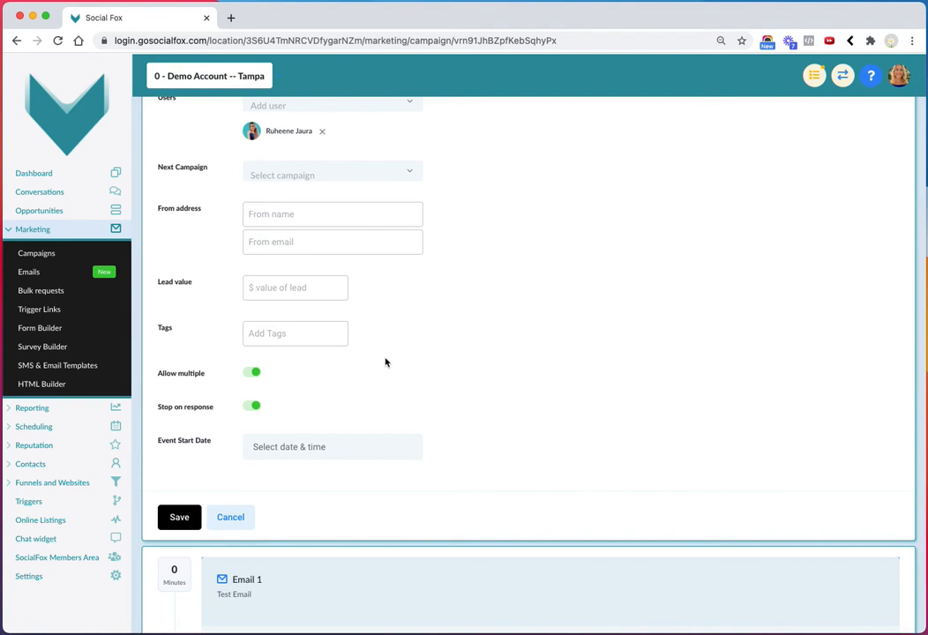
{"action": "left_click", "coordinate": [321, 131]}
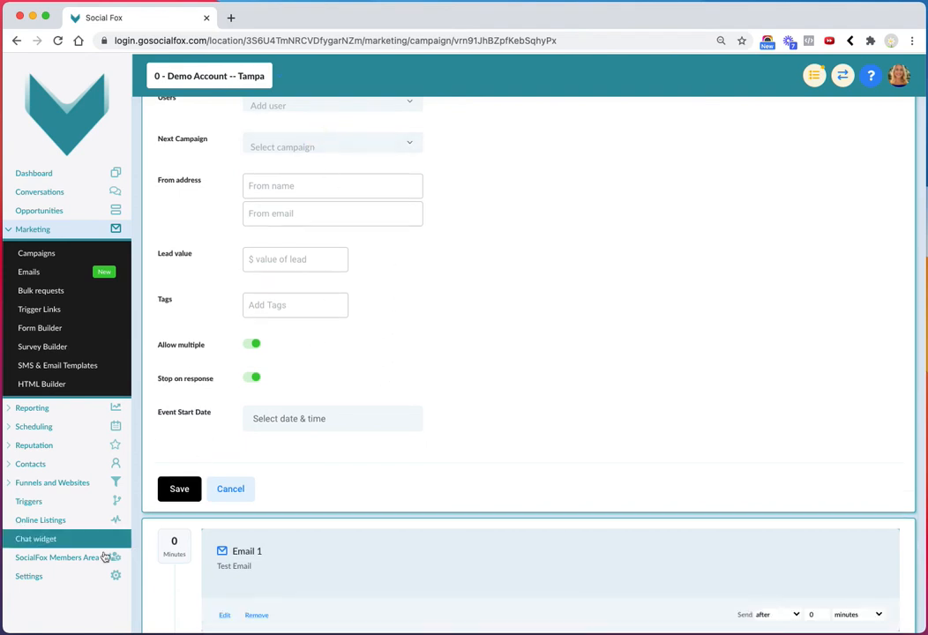
Open the Custom Values settings and examine the From Email and From Name entries
{"action": "left_click", "coordinate": [38, 580]}
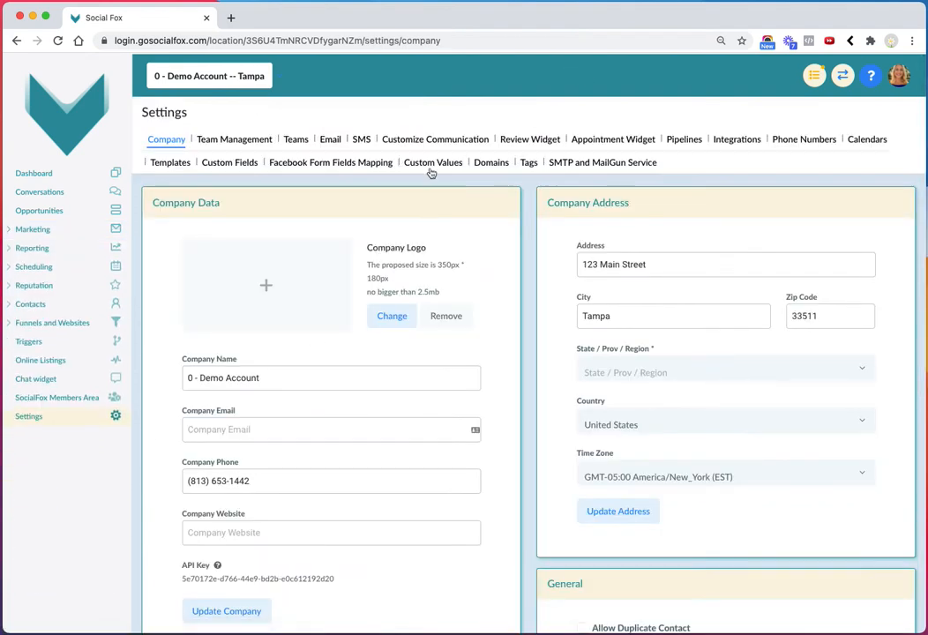
{"action": "left_click", "coordinate": [432, 163]}
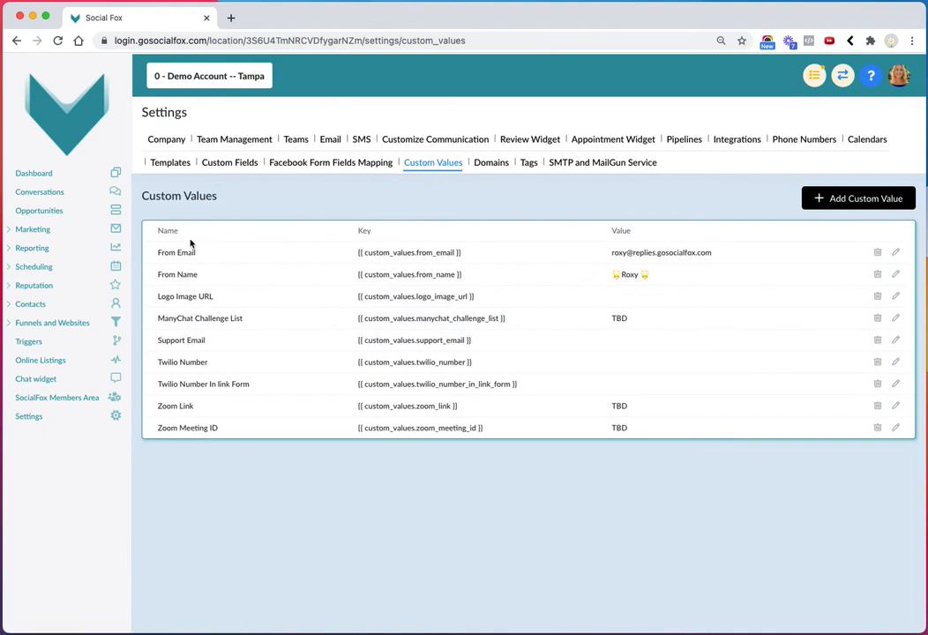
{"action": "left_click_drag", "start_coordinate": [158, 253], "coordinate": [197, 275]}
Try adding a custom value named From Email with the sender's email address as its value, and cancel the entry
{"action": "left_click", "coordinate": [880, 198]}
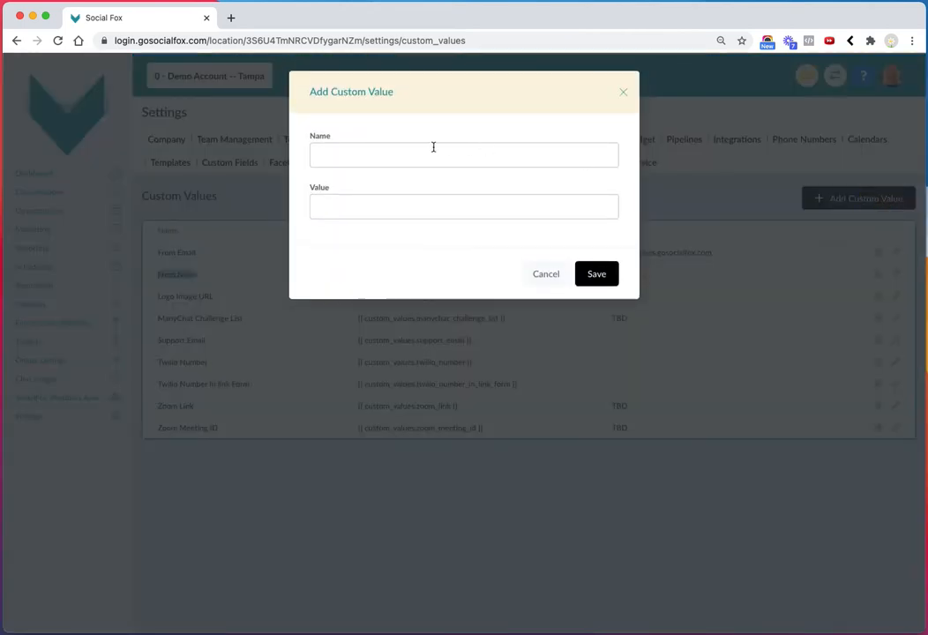
{"action": "left_click", "coordinate": [373, 154]}
{"action": "type", "text": "From Email"}
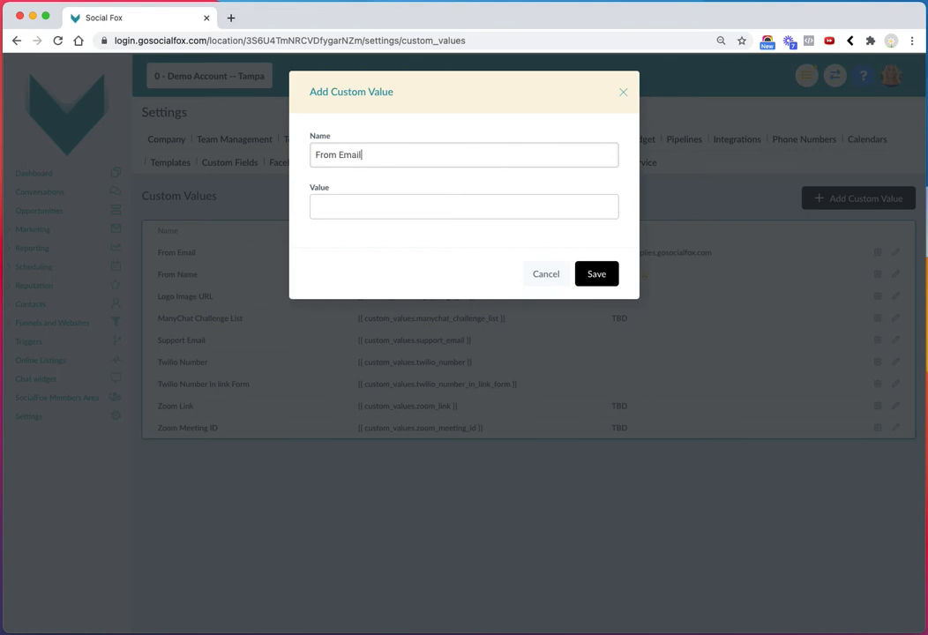
{"action": "left_click", "coordinate": [335, 208]}
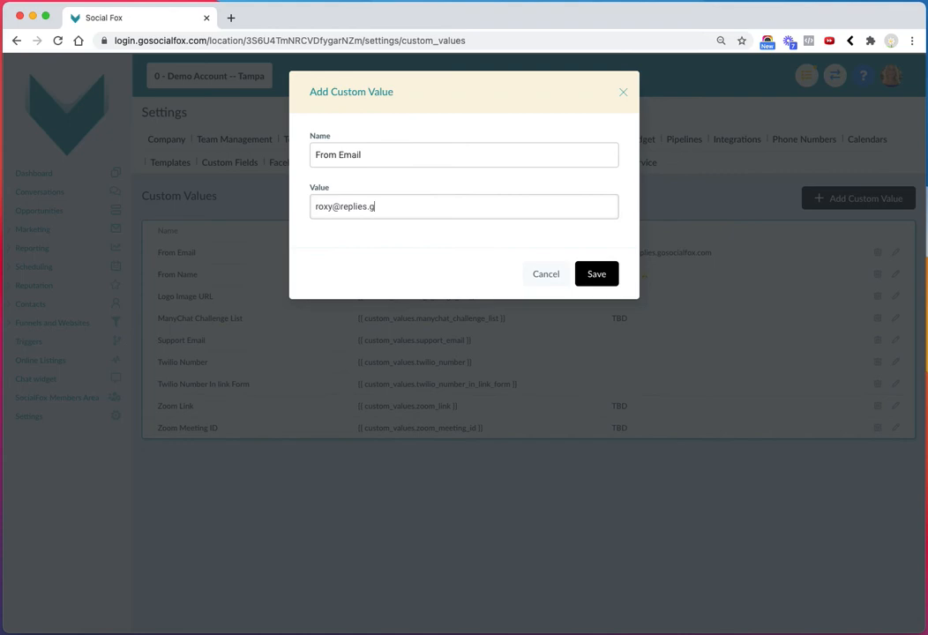
{"action": "left_click", "coordinate": [545, 274]}
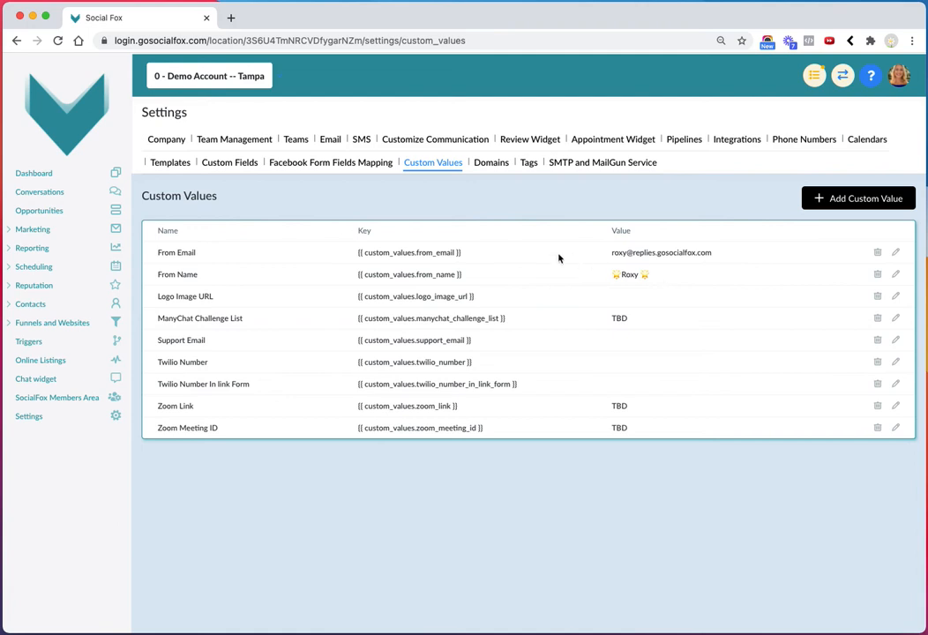
Copy the From Email custom value's key and paste it as the From email in the Test campaign's configuration
{"action": "left_click_drag", "start_coordinate": [461, 253], "coordinate": [358, 254]}
{"action": "key", "text": "super+c"}
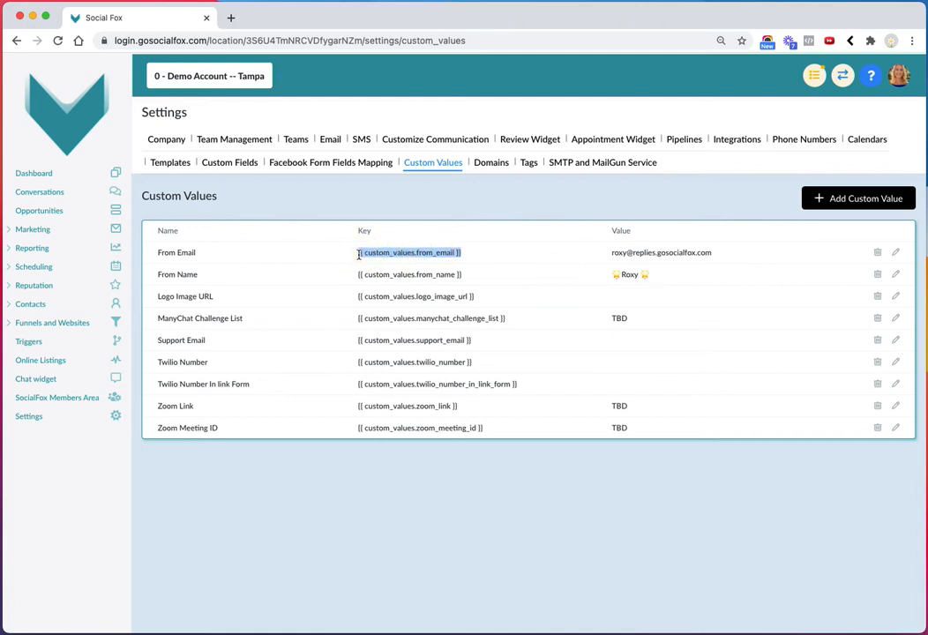
{"action": "mouse_move", "coordinate": [29, 230]}
{"action": "left_click", "coordinate": [24, 255]}
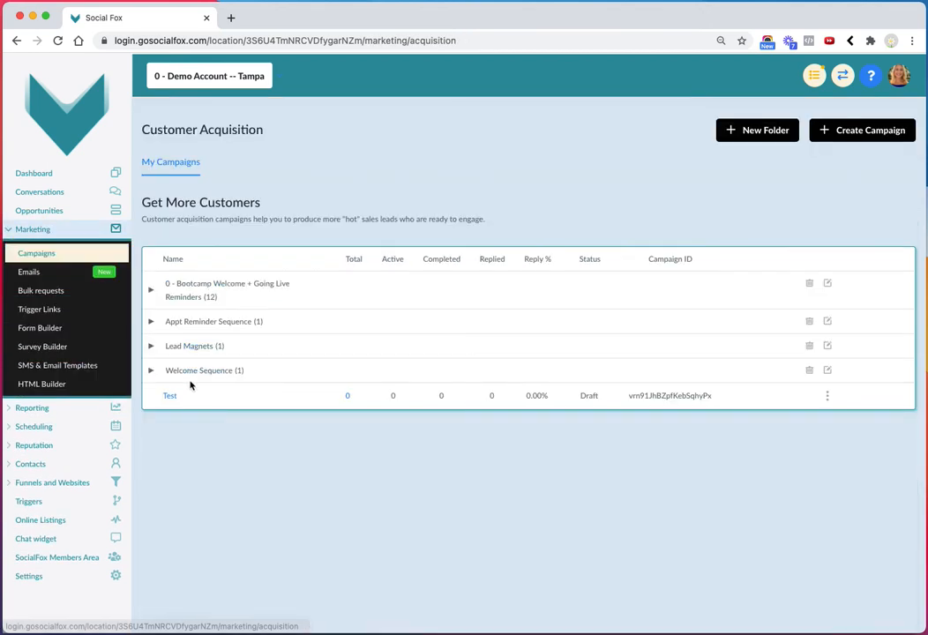
{"action": "left_click", "coordinate": [168, 394]}
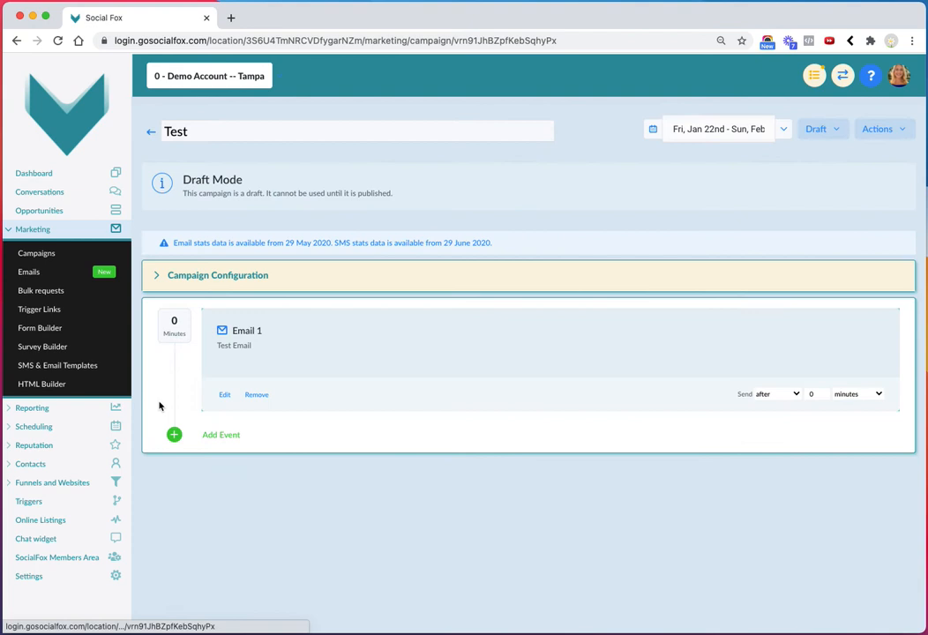
{"action": "left_click", "coordinate": [234, 276]}
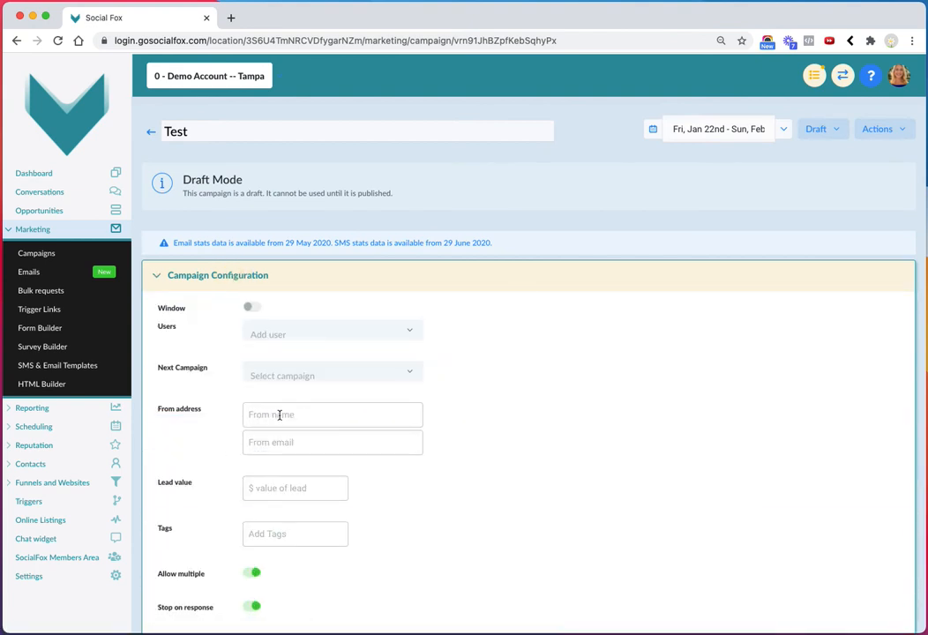
{"action": "left_click", "coordinate": [278, 443]}
{"action": "key", "text": "super+v"}
Set the campaign's From name to {{ custom_values.from_name }} and save the configuration
{"action": "left_click", "coordinate": [292, 414]}
{"action": "key", "text": "super+v"}
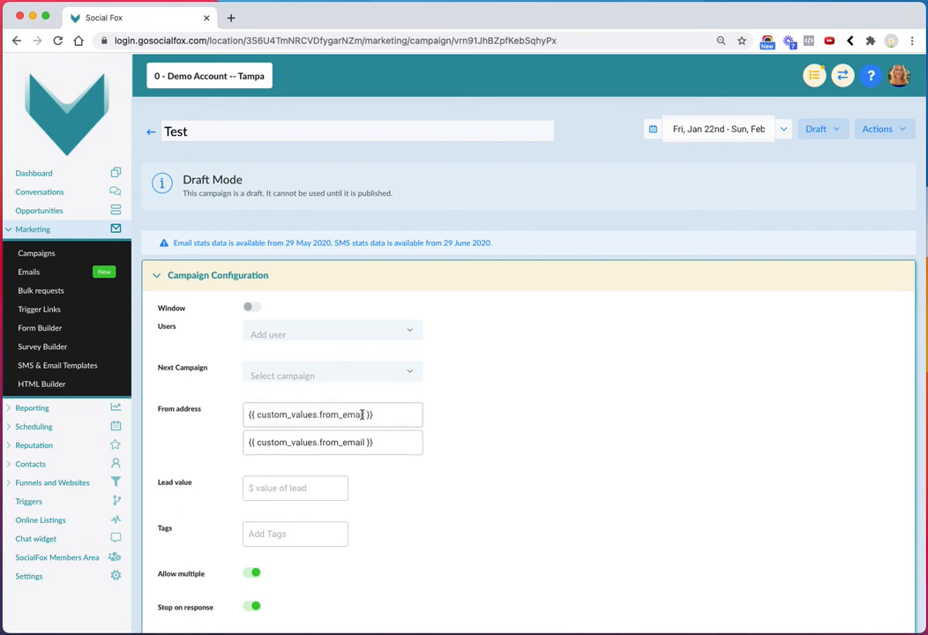
{"action": "left_click_drag", "start_coordinate": [344, 415], "coordinate": [369, 414]}
{"action": "type", "text": "a"}
{"action": "type", "text": "name"}
{"action": "scroll", "coordinate": [362, 507], "scroll_direction": "down", "scroll_amount": 3}
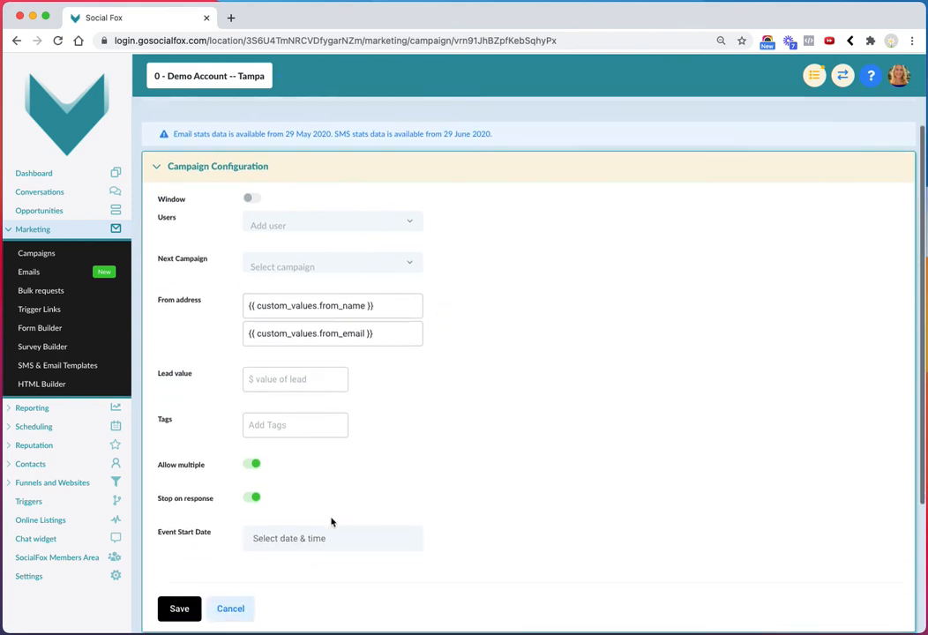
{"action": "left_click", "coordinate": [179, 608]}
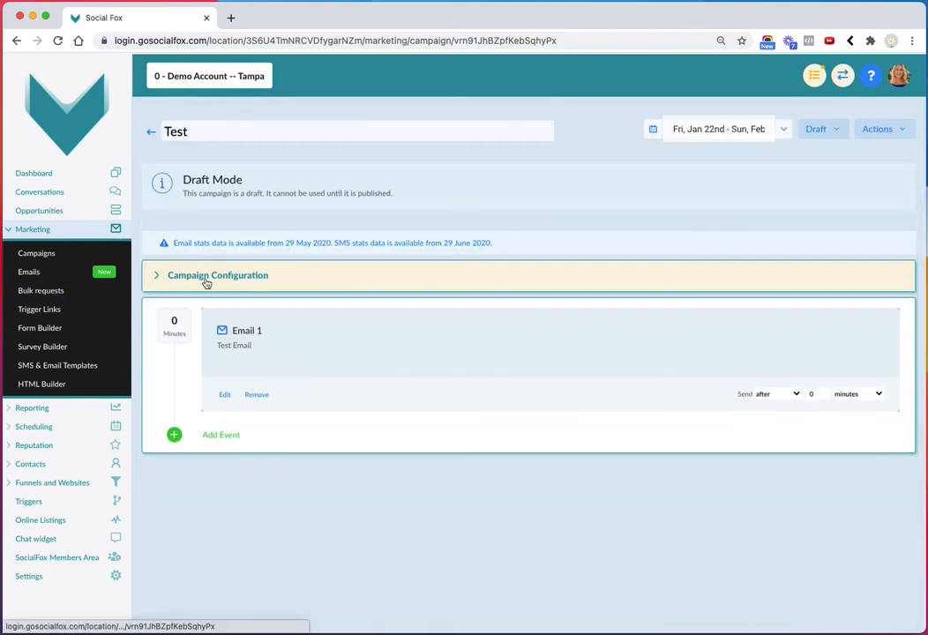
Review the Test campaign's saved configuration, collapse it and return to the campaigns list
{"action": "left_click", "coordinate": [208, 277]}
{"action": "left_click", "coordinate": [159, 276]}
{"action": "left_click", "coordinate": [151, 131]}
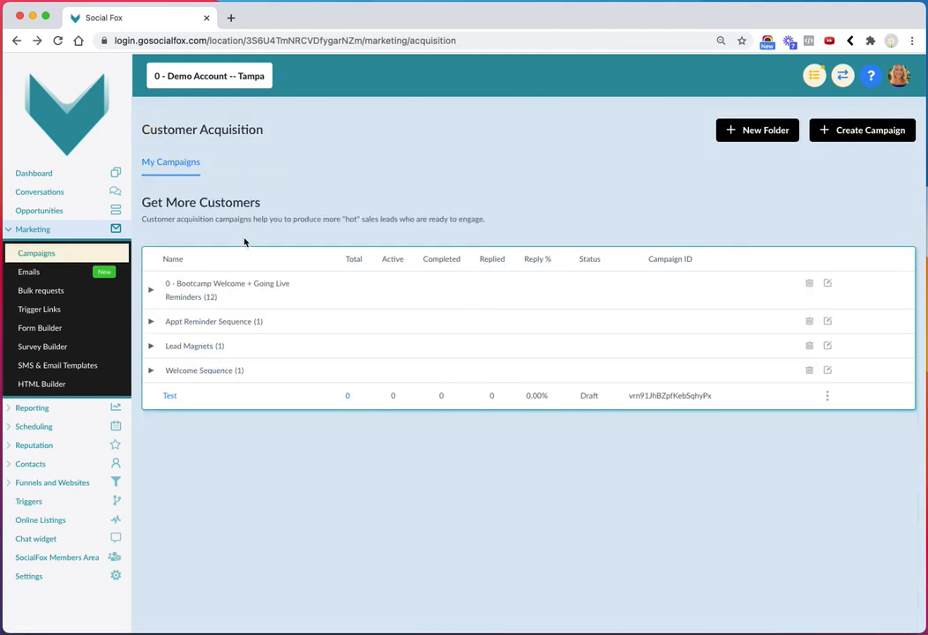
Edit the From Email custom value so the part of the address before the @ reads support, and save it
{"action": "left_click", "coordinate": [36, 581]}
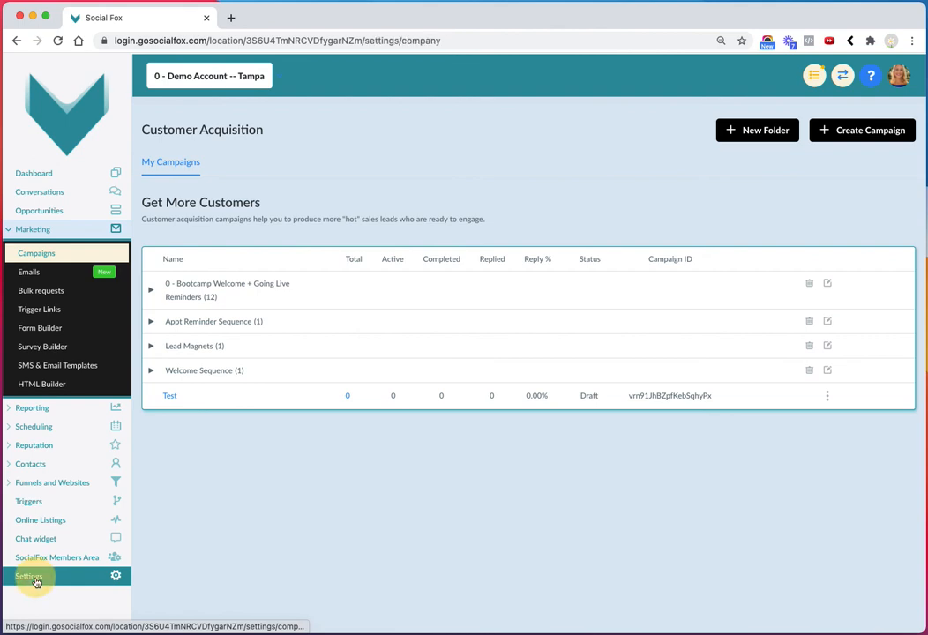
{"action": "left_click", "coordinate": [429, 164]}
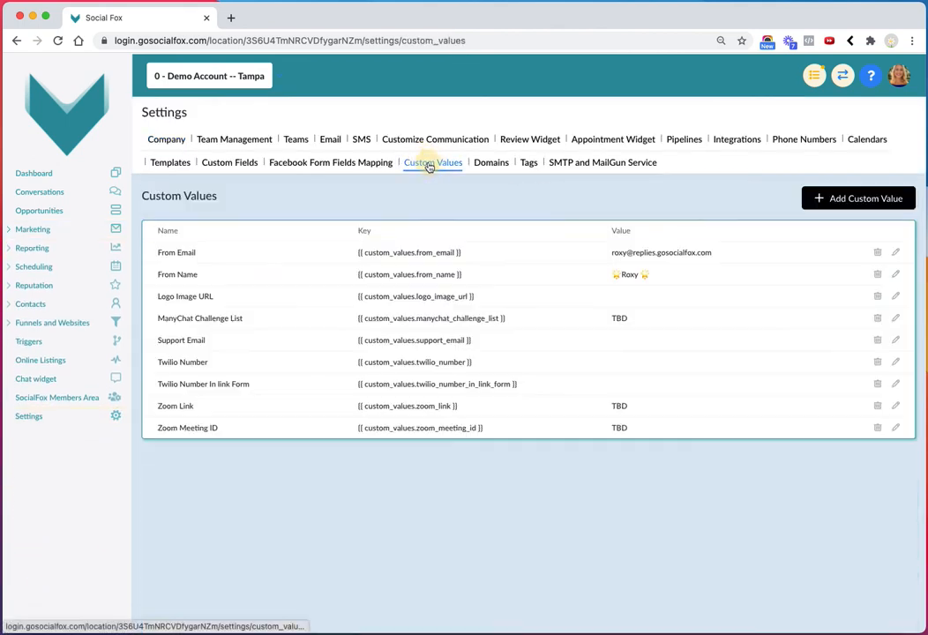
{"action": "left_click", "coordinate": [897, 254]}
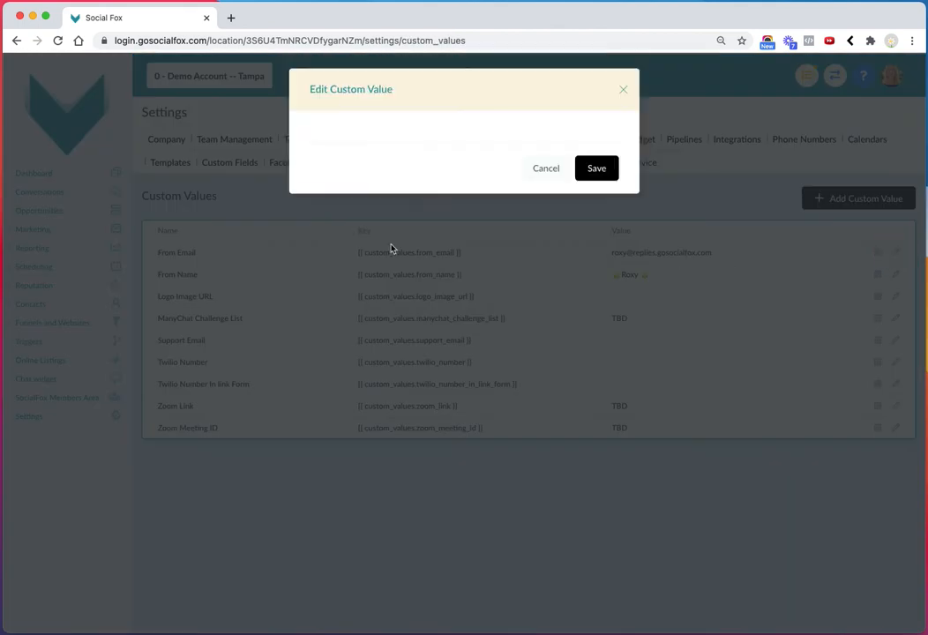
{"action": "double_click", "coordinate": [323, 206]}
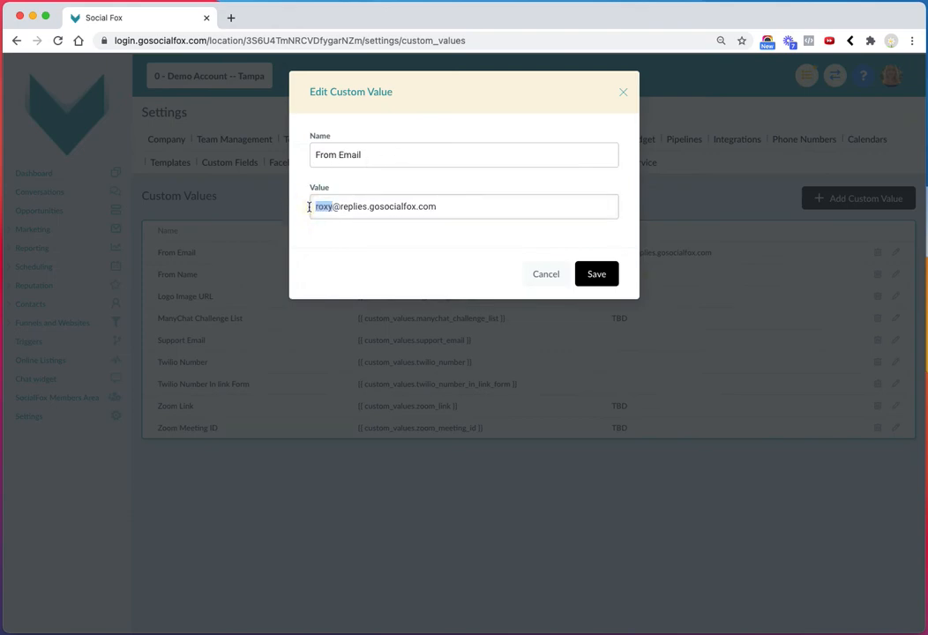
{"action": "type", "text": "support"}
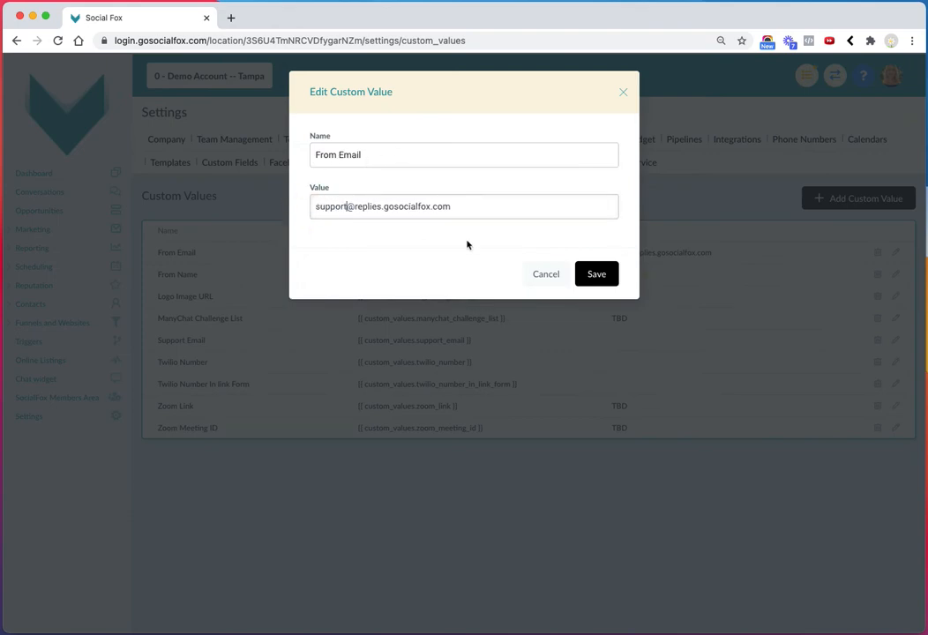
{"action": "left_click", "coordinate": [604, 274]}
Replace the name between the emojis in the From Name custom value with Support, and save it
{"action": "left_click", "coordinate": [896, 275]}
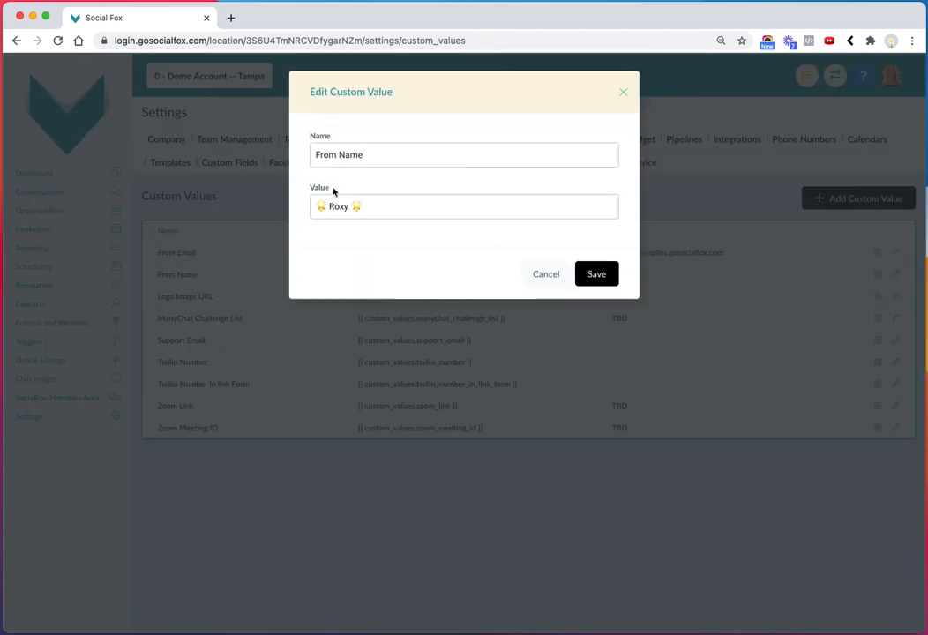
{"action": "double_click", "coordinate": [347, 206]}
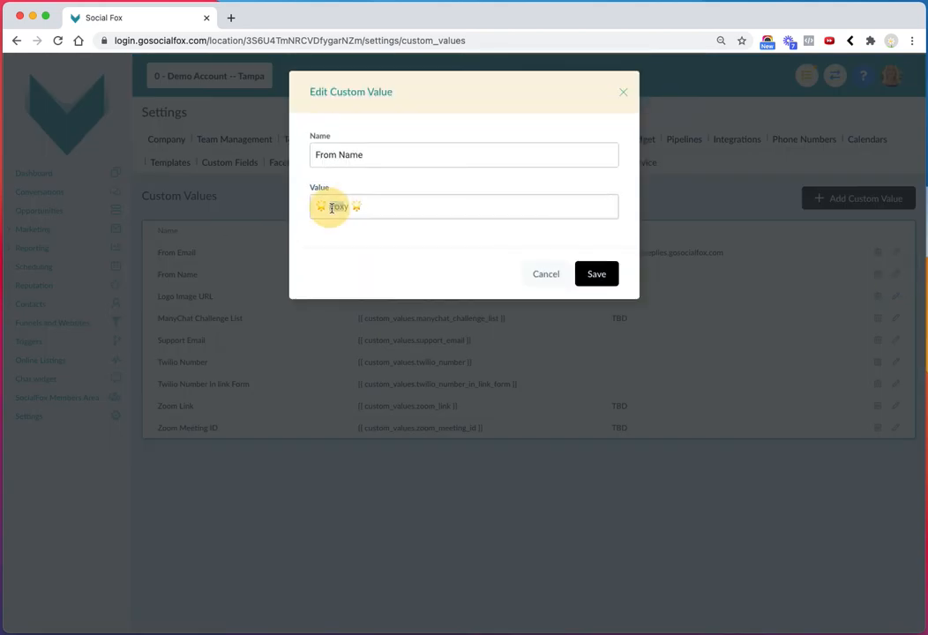
{"action": "type", "text": "Support"}
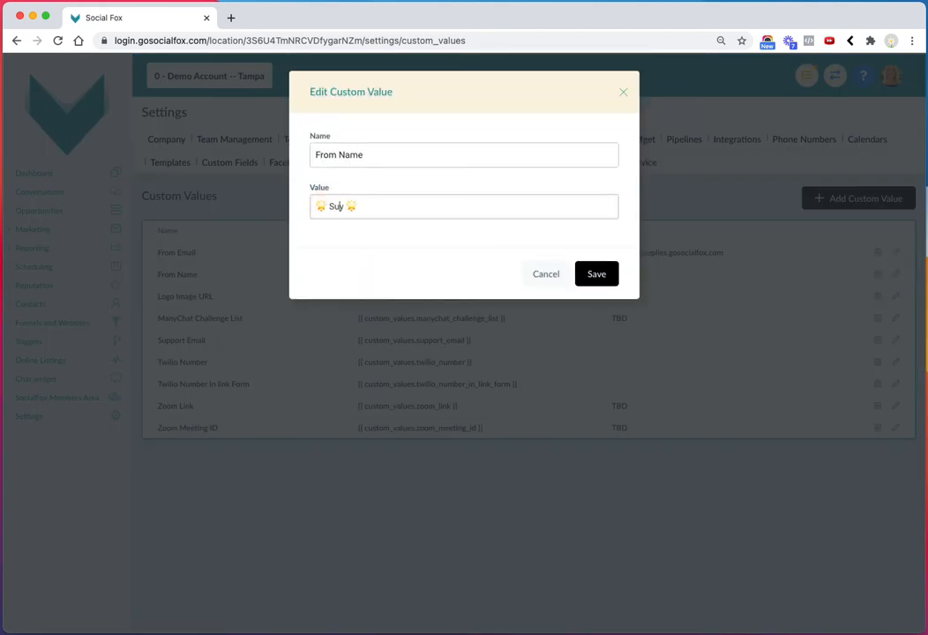
{"action": "key", "text": "BackSpace"}
{"action": "left_click", "coordinate": [593, 274]}
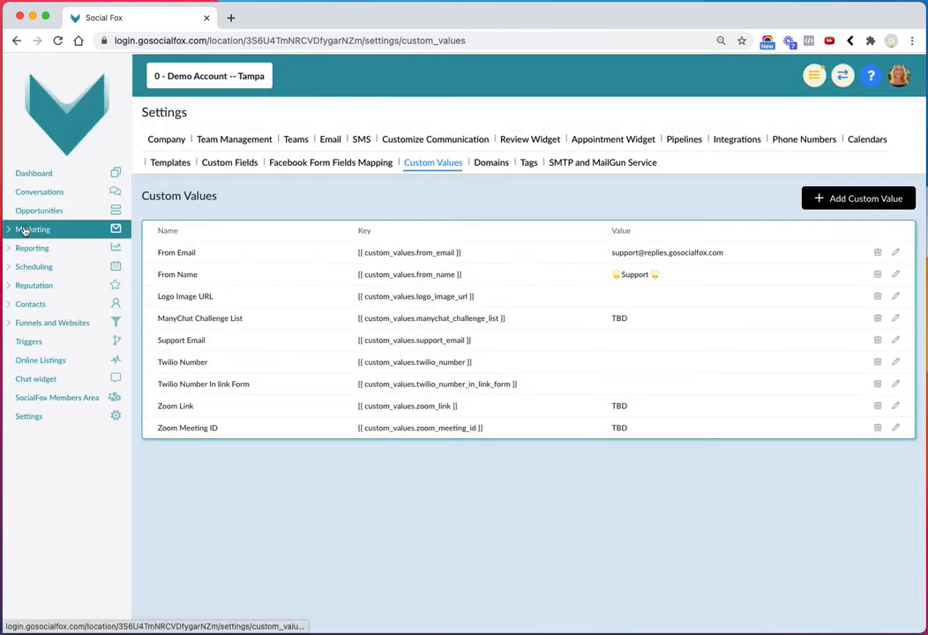
{"action": "left_click_drag", "start_coordinate": [359, 252], "coordinate": [474, 257]}
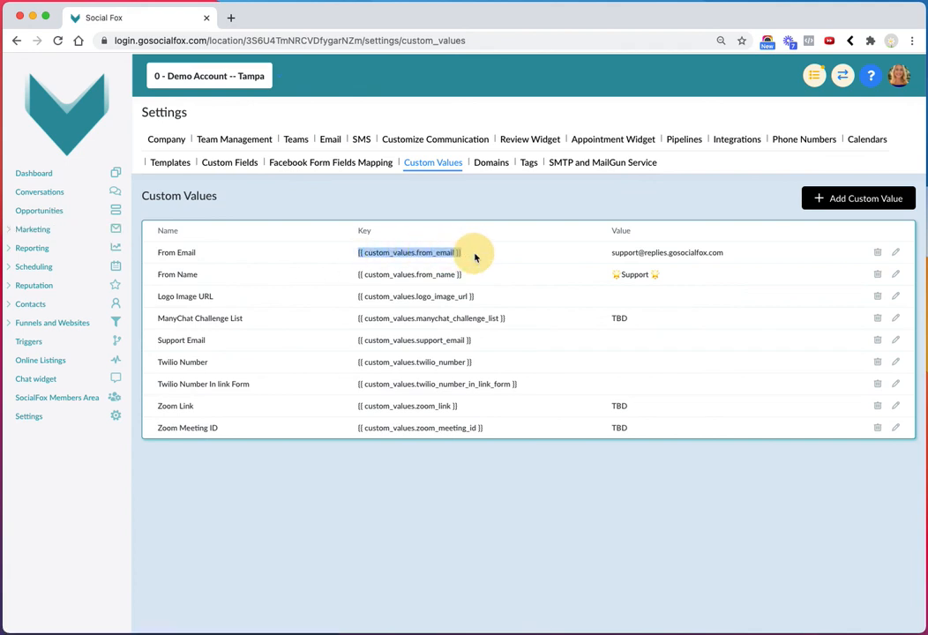
{"action": "left_click", "coordinate": [424, 255]}
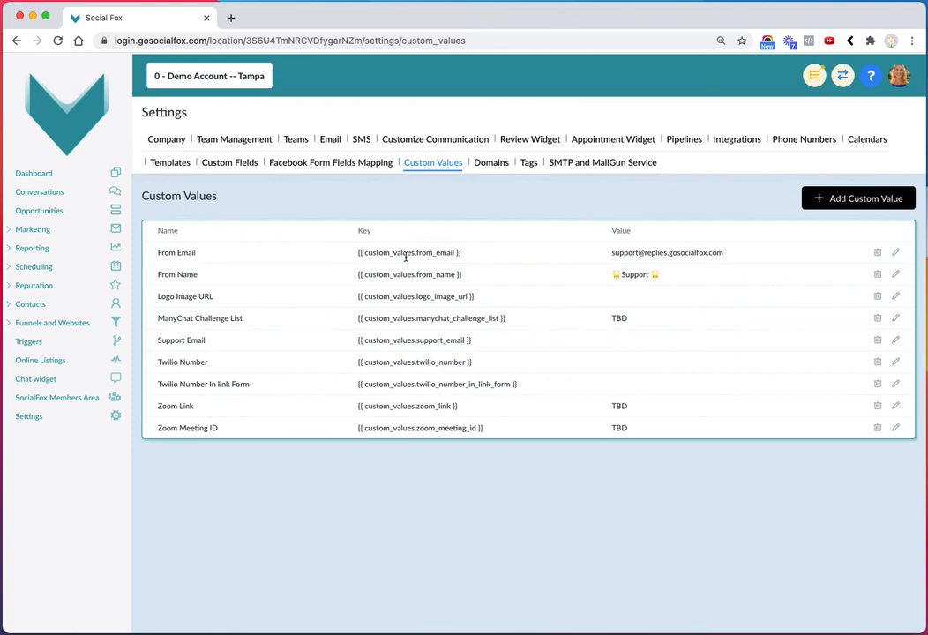